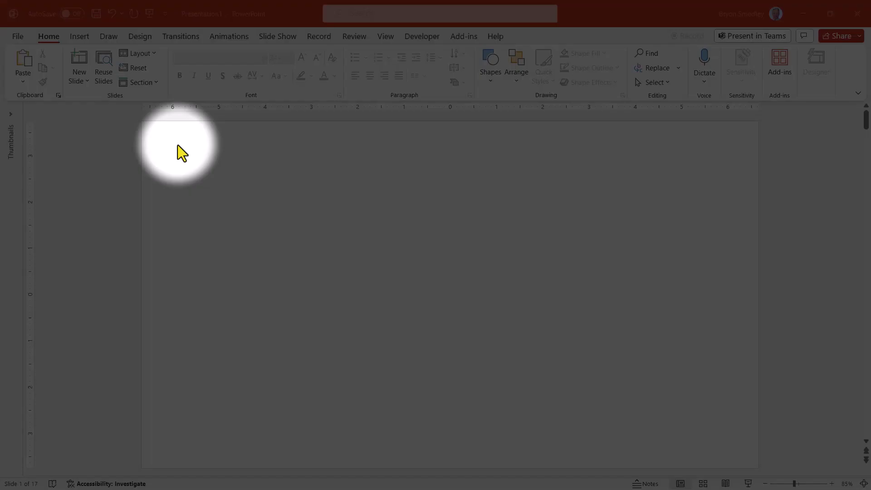
Step: Open the Stock 3D Models library from Insert > 3D Models
left_click(80, 36)
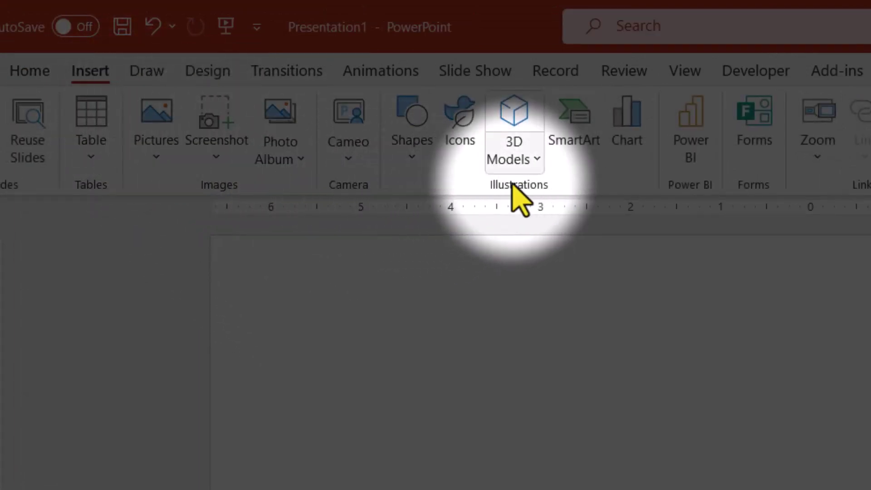
left_click(512, 156)
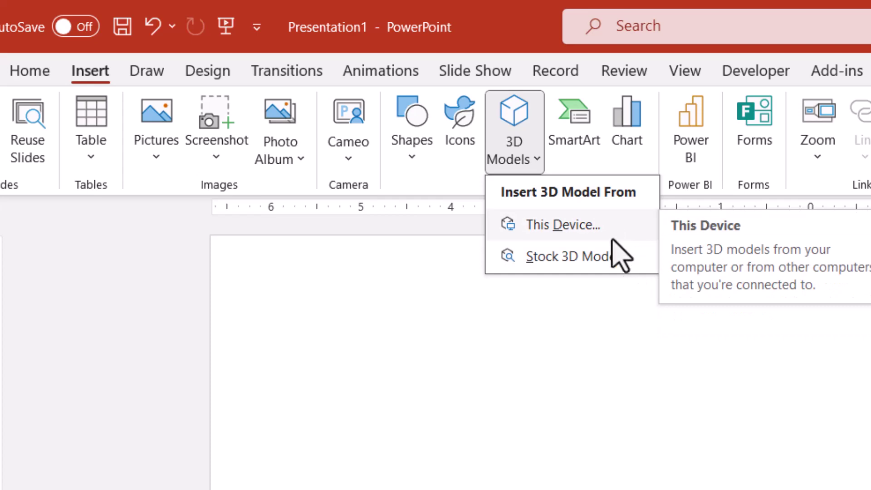
left_click(629, 256)
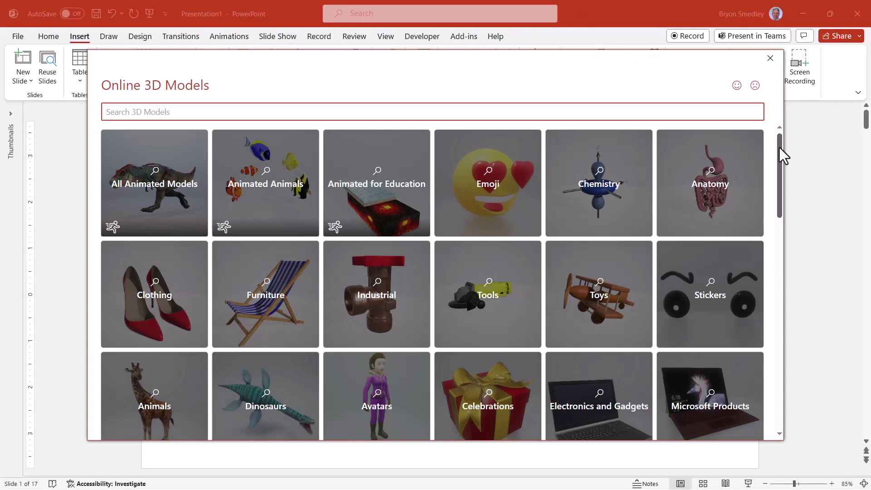
Step: Browse the Industrial model category, then switch to the Toys category
mouse_move(779, 148)
left_mouse_down()
mouse_move(769, 358)
mouse_move(774, 129)
mouse_move(777, 223)
mouse_move(779, 168)
left_mouse_up()
left_click(393, 183)
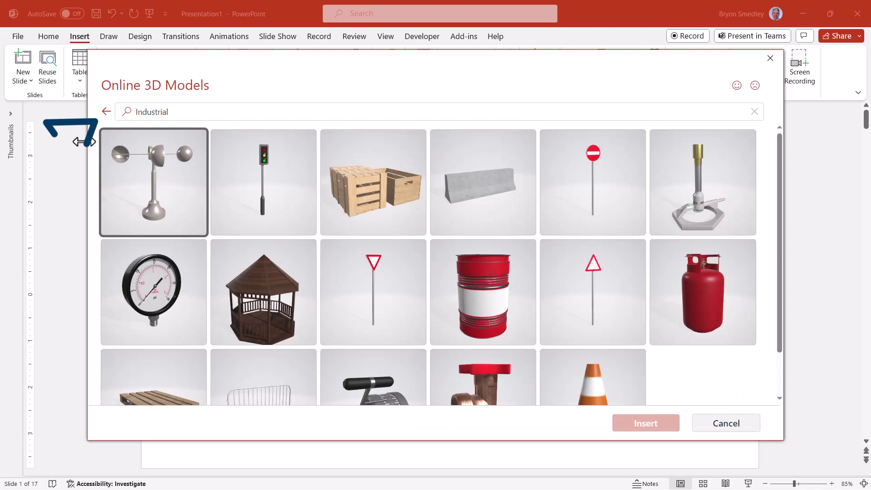
left_click(107, 112)
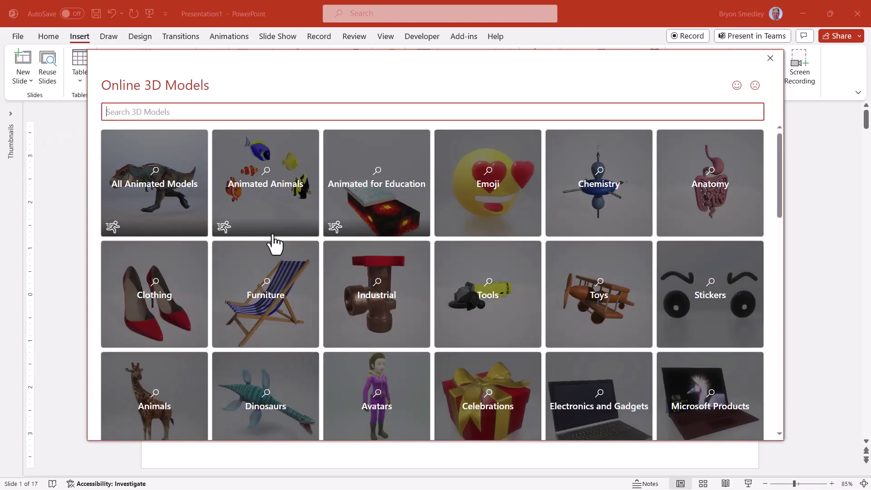
left_click(602, 288)
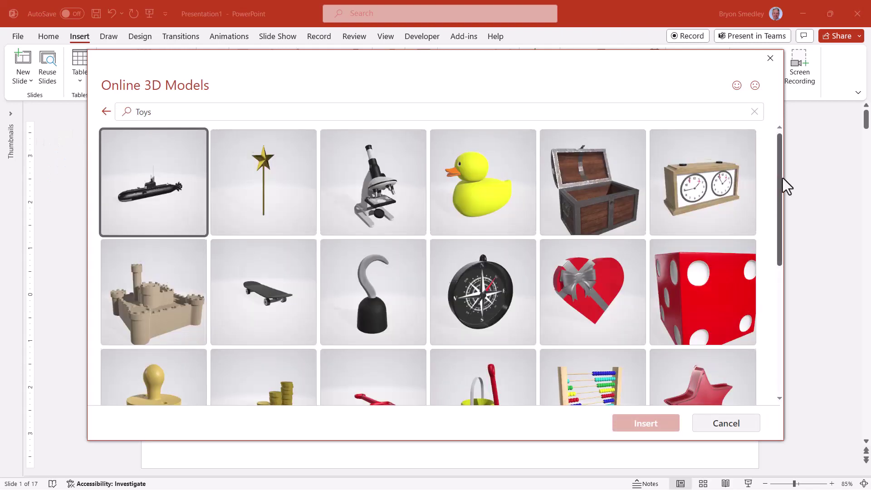
left_click_drag(783, 185, 727, 180)
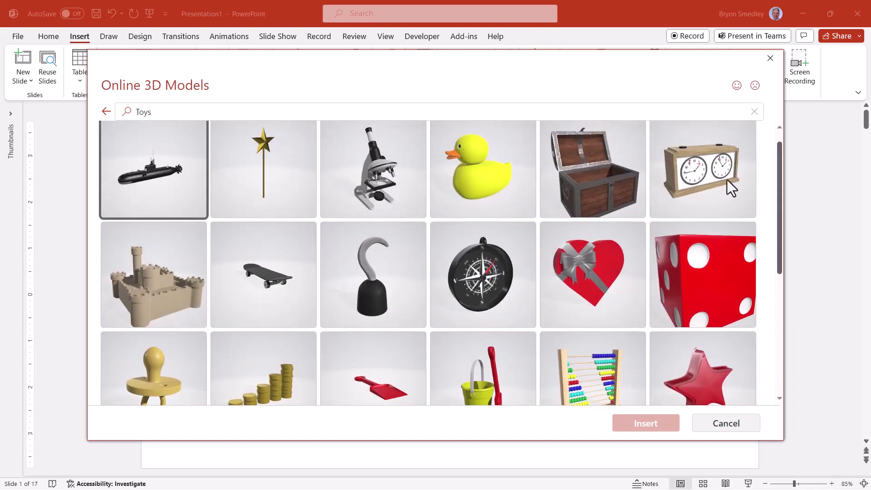
Step: Select only the rubber duck model and insert it onto the slide
left_click(465, 183)
left_click(363, 190)
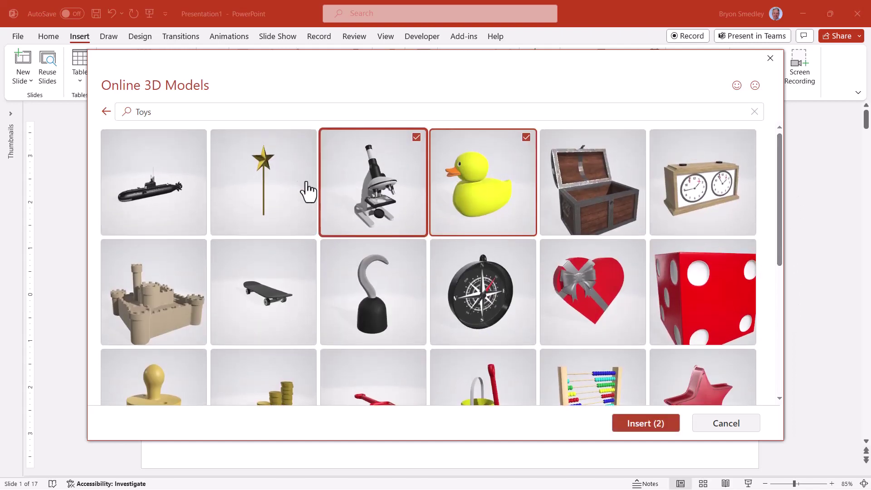
left_click(282, 190)
left_click(178, 190)
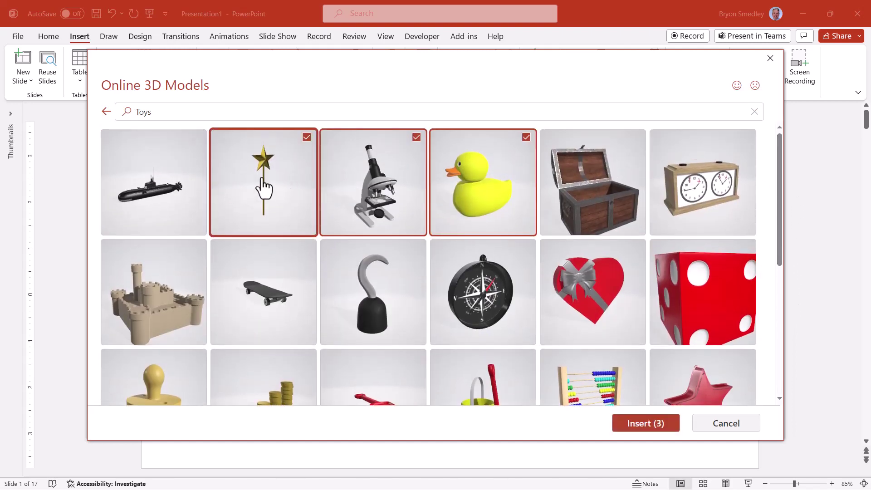
left_click(263, 188)
left_click(400, 189)
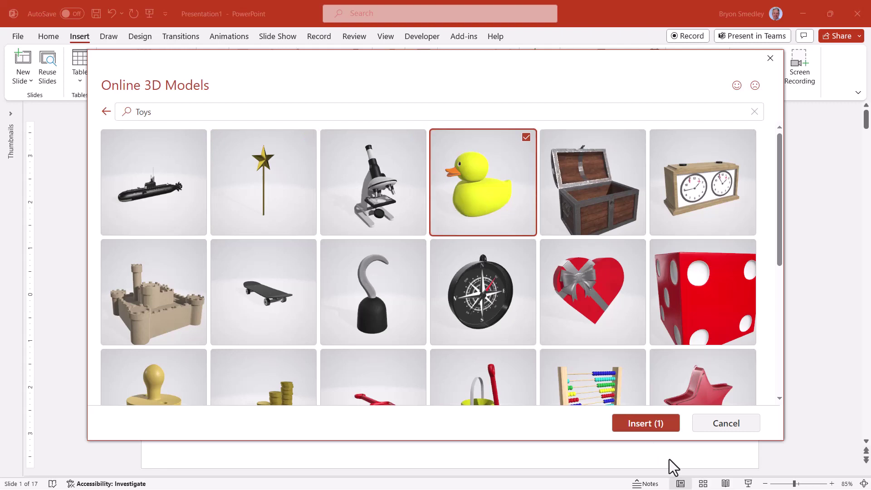
left_click(643, 424)
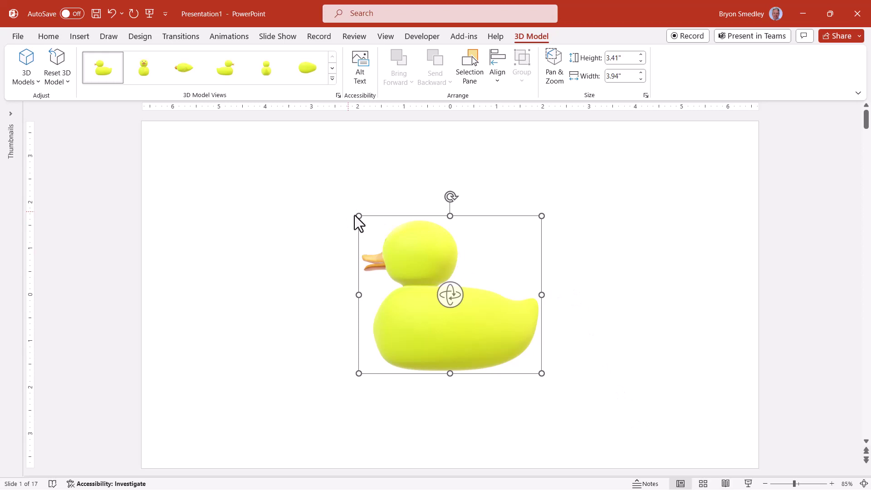
Step: Enlarge the duck model to about 7.22" by 6.03" and centre it on the slide
left_click_drag(358, 216, 232, 133)
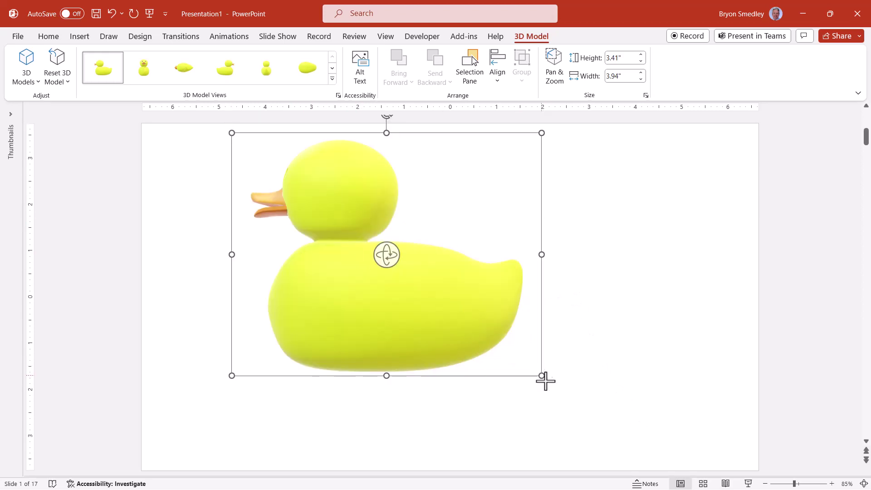
left_click_drag(541, 375, 622, 449)
left_click_drag(496, 325, 516, 322)
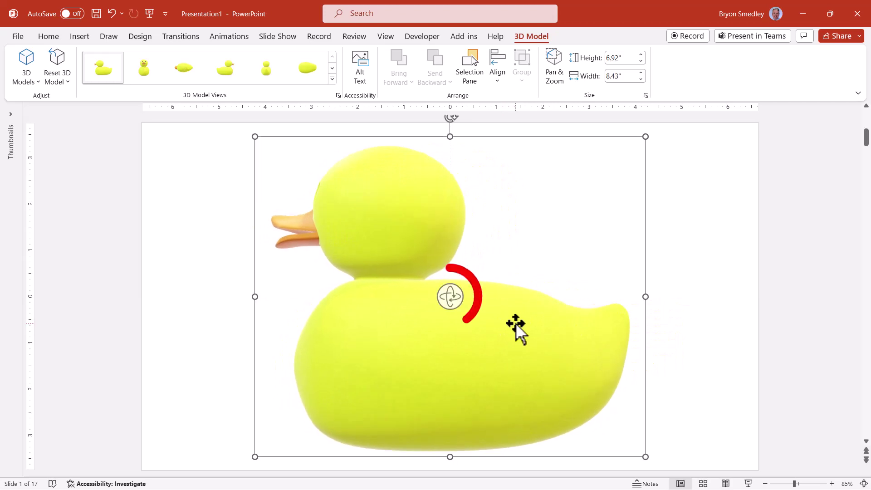
Step: Turn the duck into a left-facing three-quarter view with its face visible, using preset views
left_click_drag(450, 296, 721, 331)
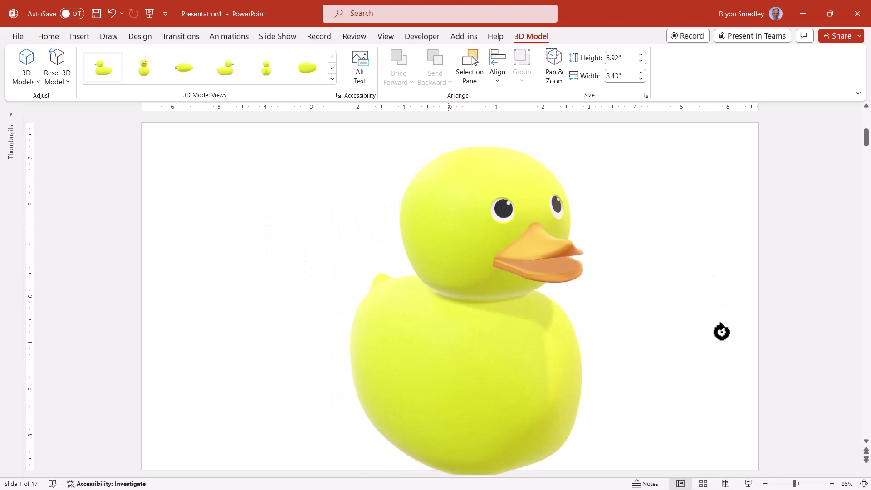
left_click_drag(604, 272, 140, 75)
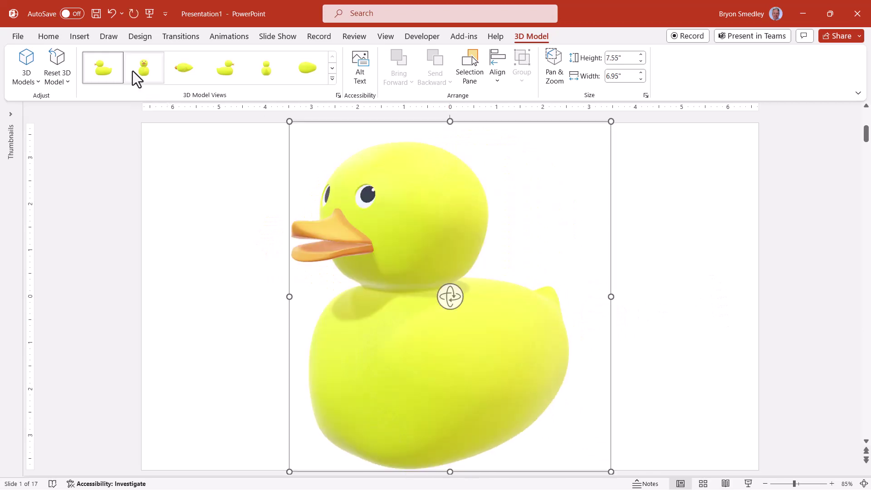
left_click(220, 65)
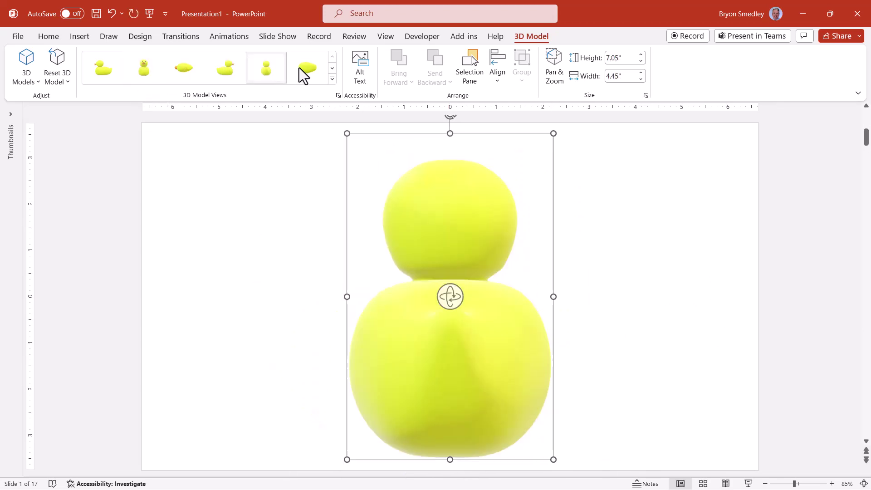
left_click(332, 78)
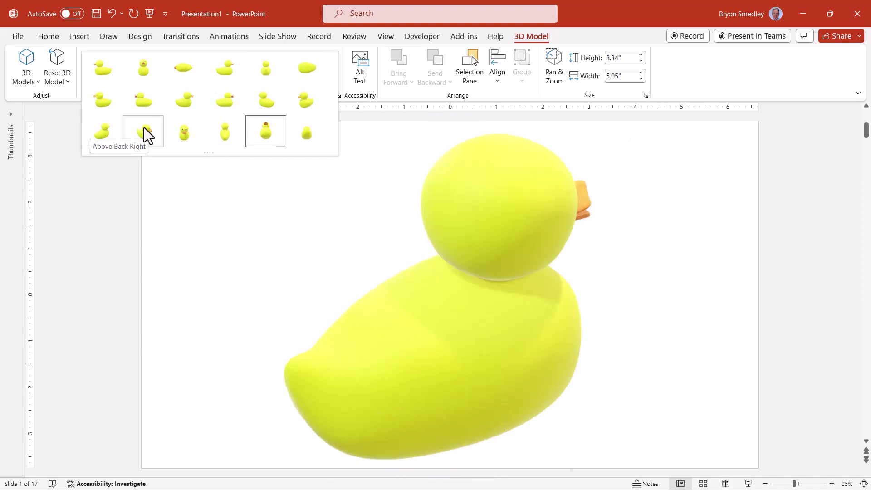
left_click(144, 131)
left_click_drag(455, 297, 554, 170)
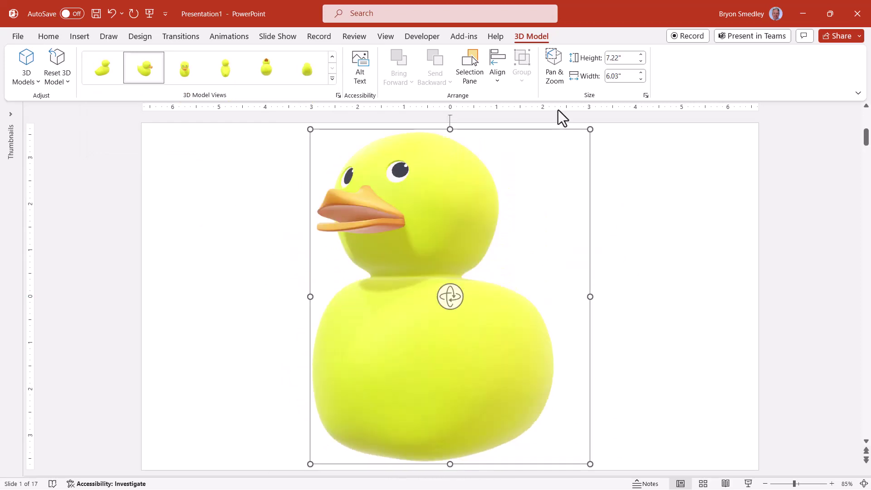
Step: Zoom and pan the duck toward its head within its frame, then reset the 3D model
left_click(556, 82)
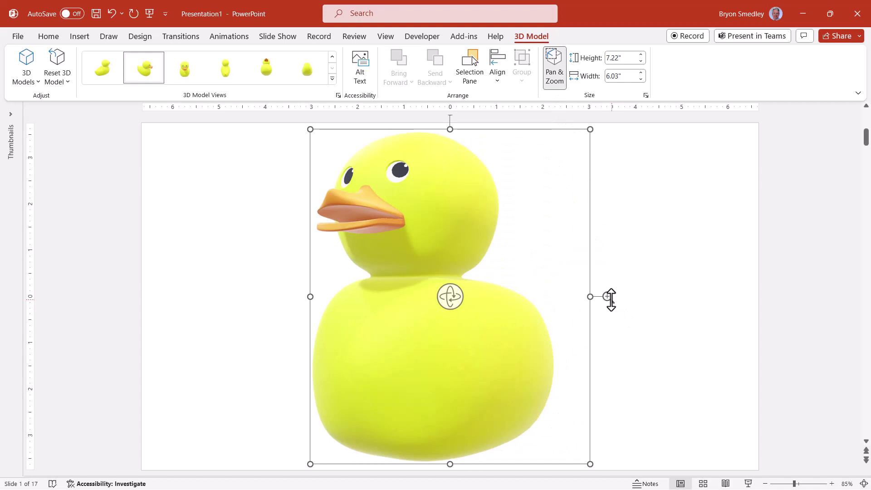
left_click_drag(608, 297, 596, 258)
left_click_drag(413, 185, 376, 282)
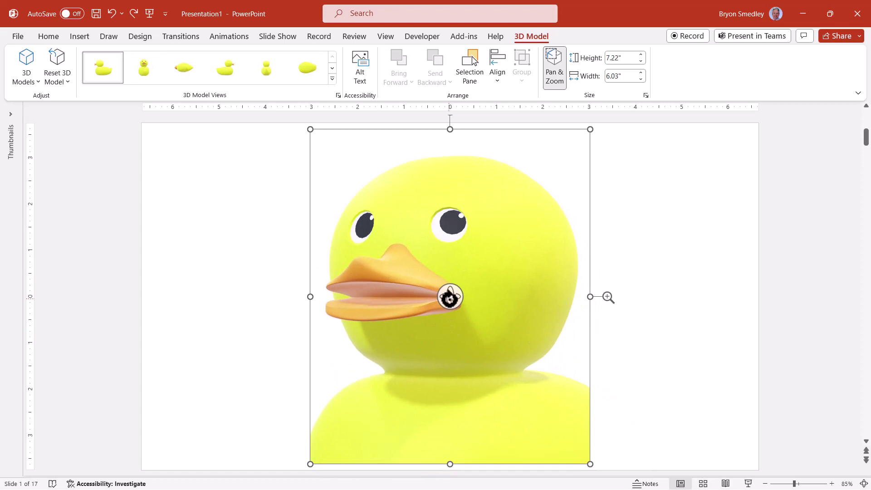
left_click(57, 59)
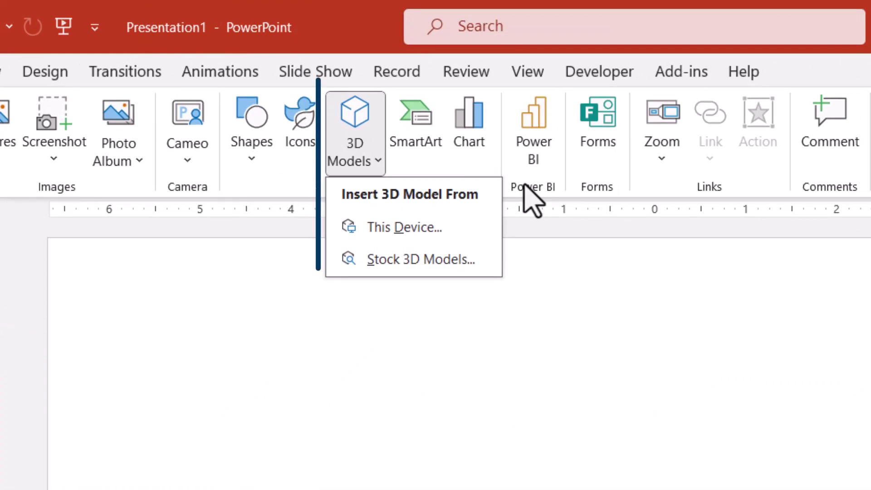
Step: Insert a 3D model from This Device, listing All 3D Models file types
left_click(470, 224)
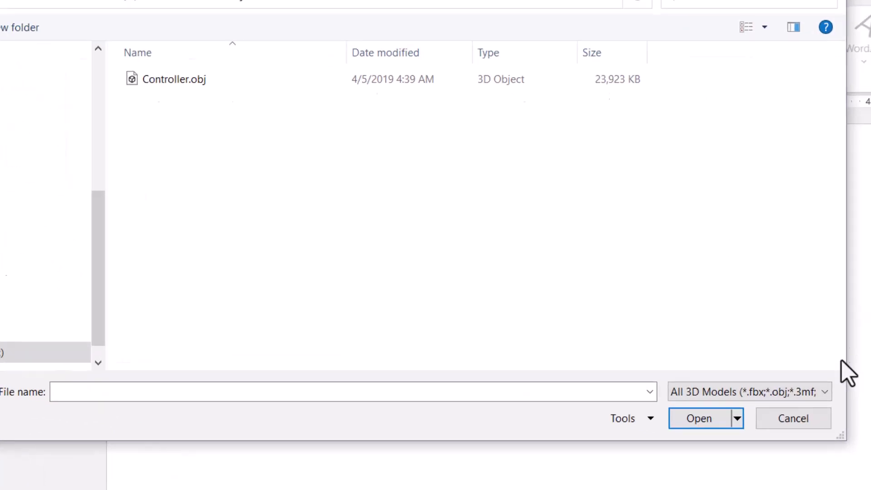
left_click(833, 404)
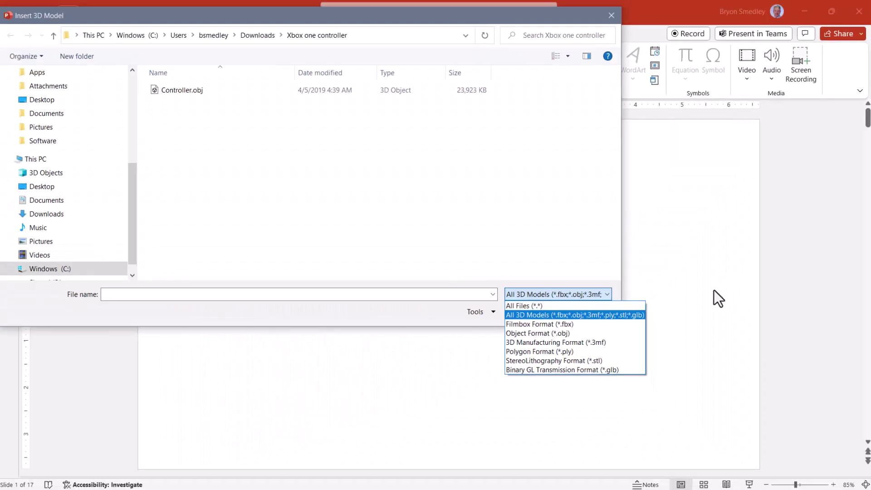
Step: Insert Controller.obj, rotate it to a new angle, and enlarge it centred on the slide
left_click(274, 250)
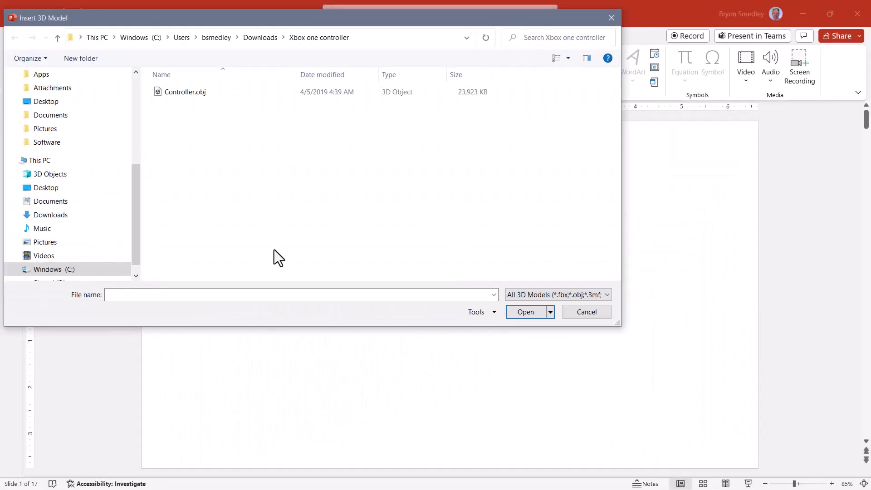
left_click(183, 92)
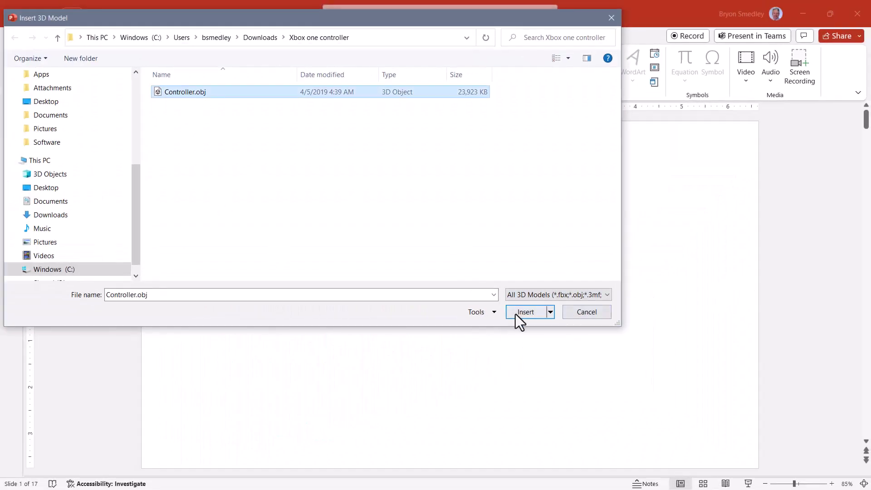
left_click(522, 312)
left_click_drag(447, 316, 67, 365)
left_click_drag(559, 390, 665, 477)
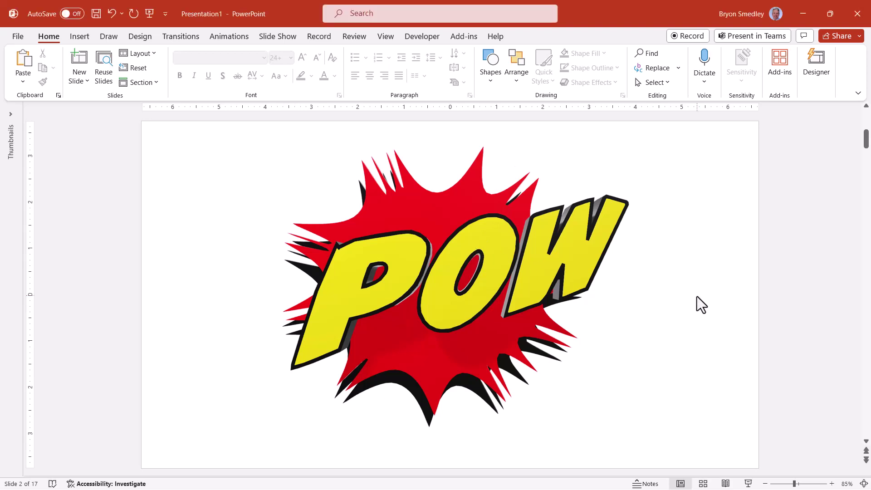
Step: Tilt the POW model on slide 2 into a more angled 3D view
left_click(472, 281)
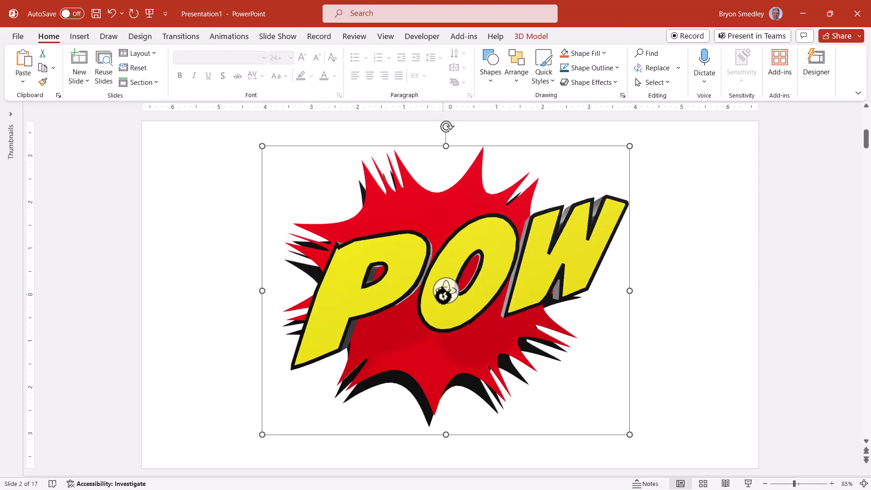
left_click_drag(445, 290, 417, 236)
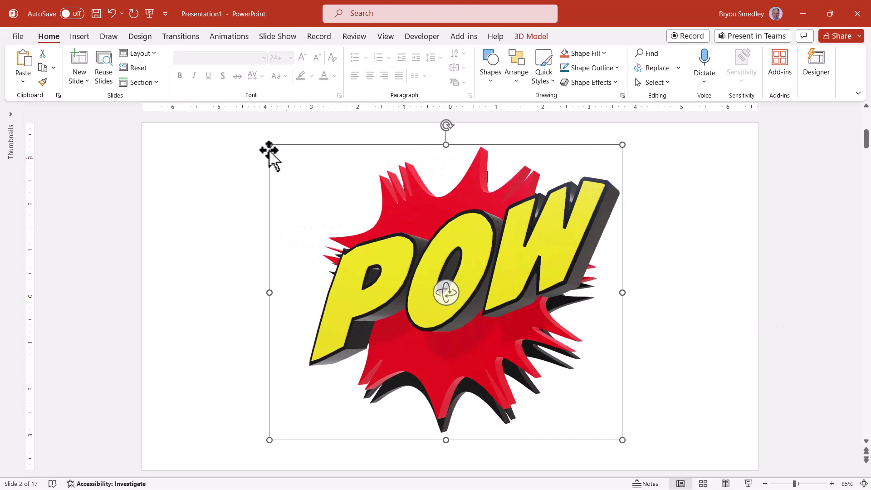
left_click(216, 36)
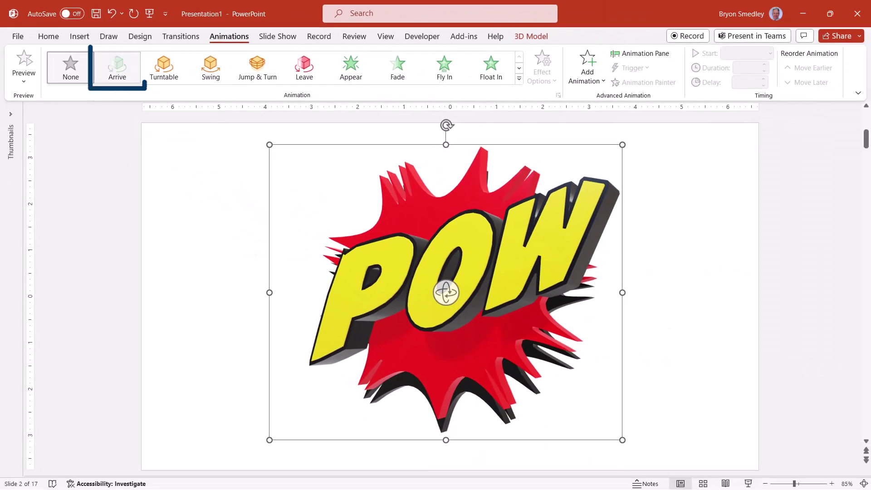
Step: Give the POW model the Arrive animation after previewing Turntable, Swing, Jump & Turn and Leave
left_click(117, 67)
left_click(164, 67)
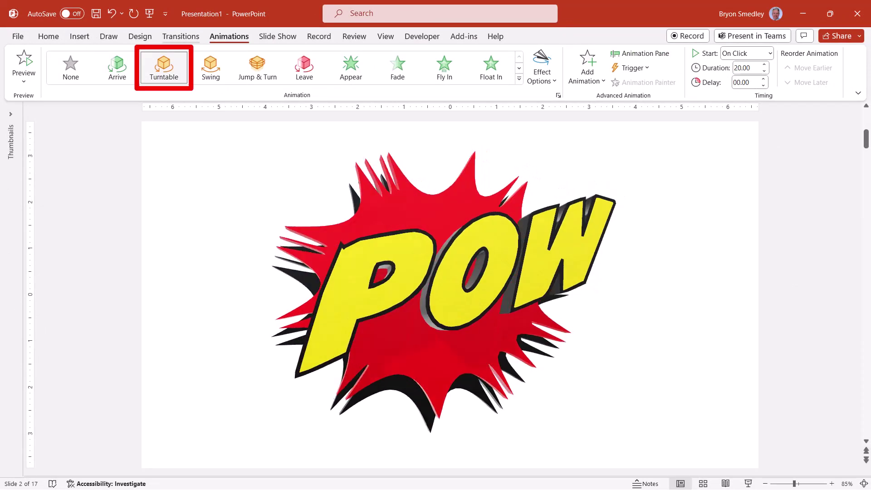
left_click(210, 67)
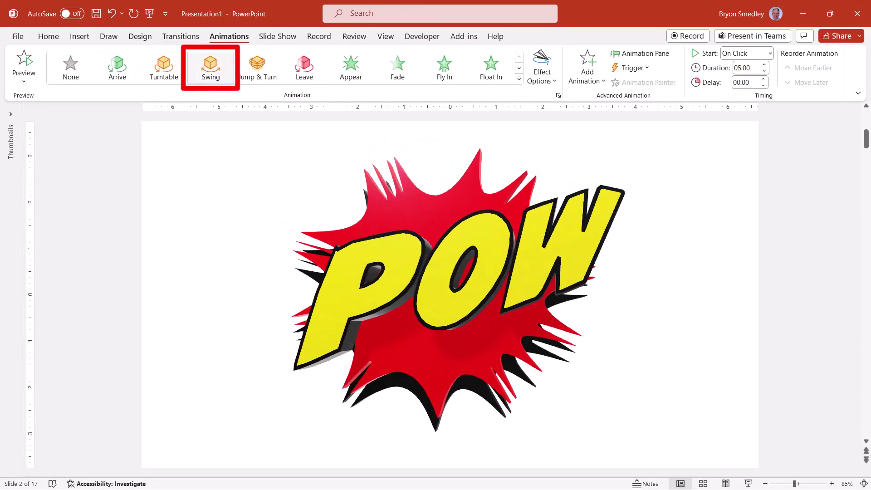
left_click(257, 67)
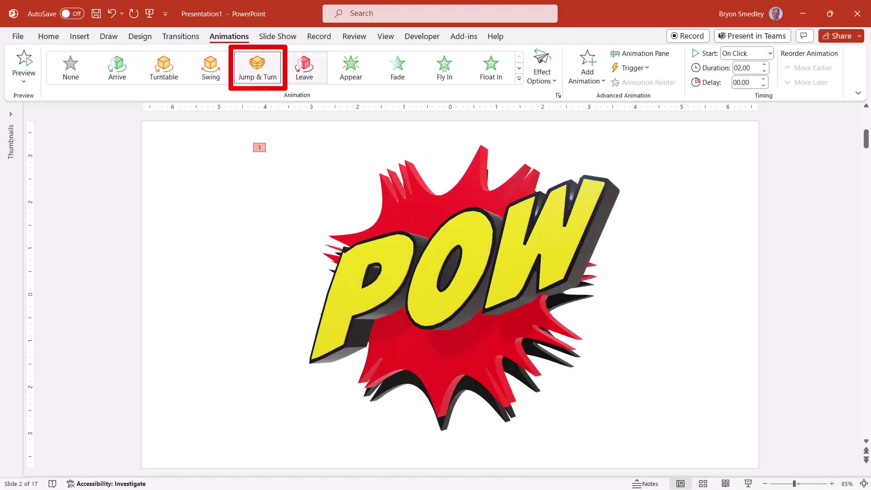
left_click(304, 67)
left_click(110, 68)
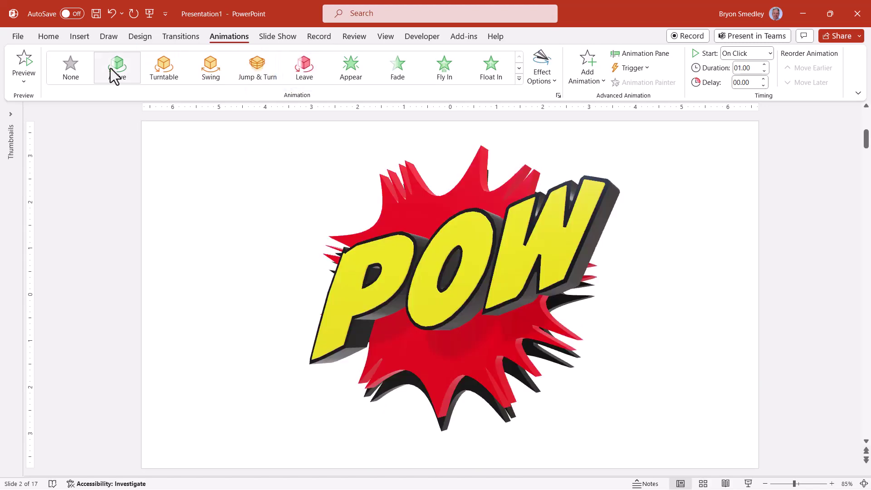
Step: Add Jump & Turn and Leave animations to POW and set the entrance to Moderate intensity
key("alt+a")
key("c")
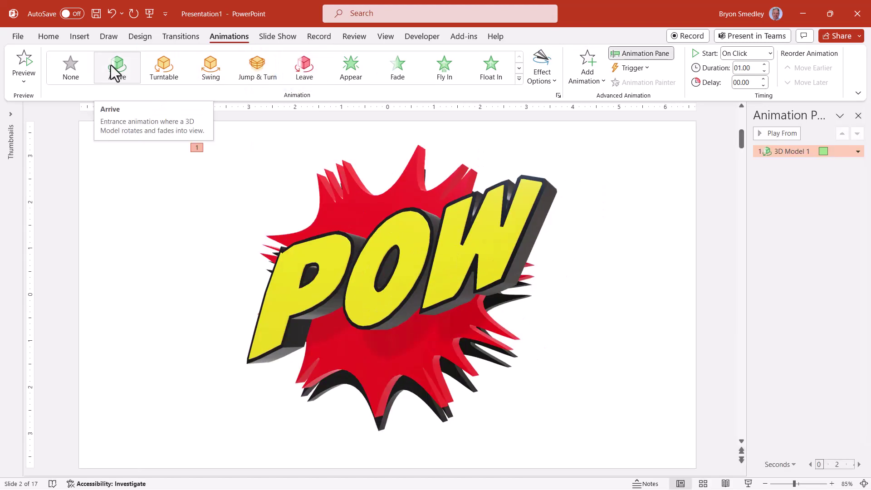
left_click(266, 70)
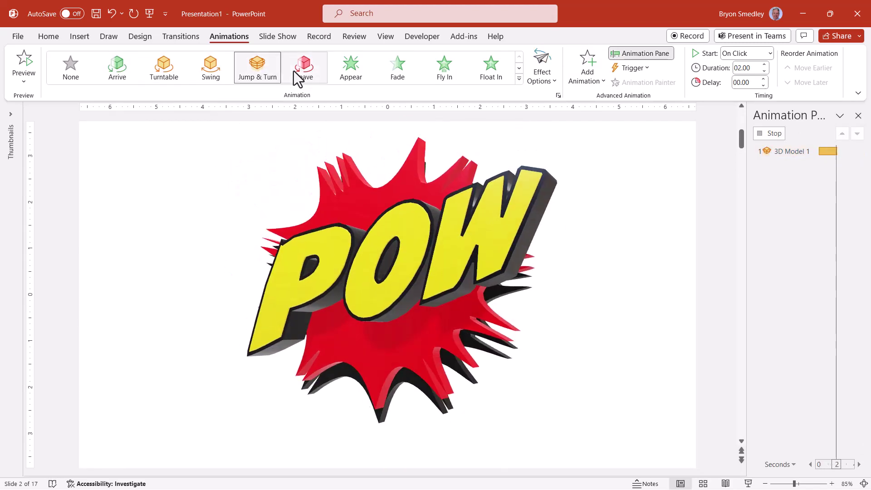
left_click(293, 71)
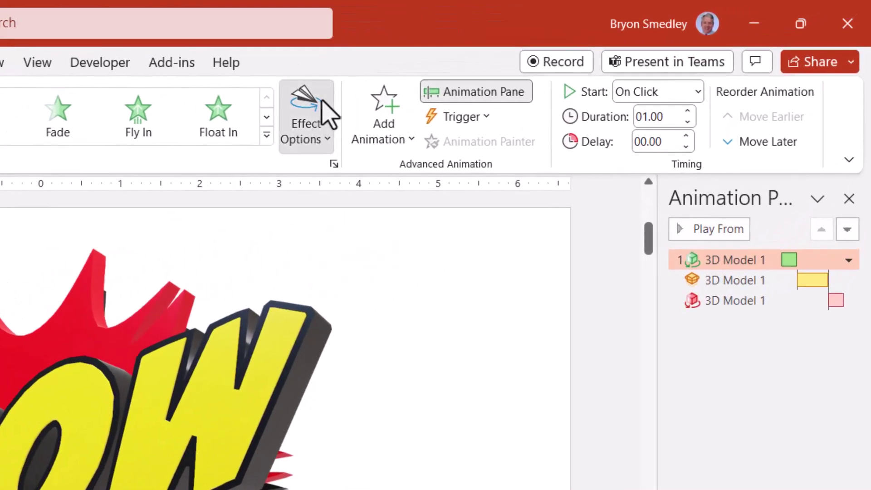
left_click(328, 114)
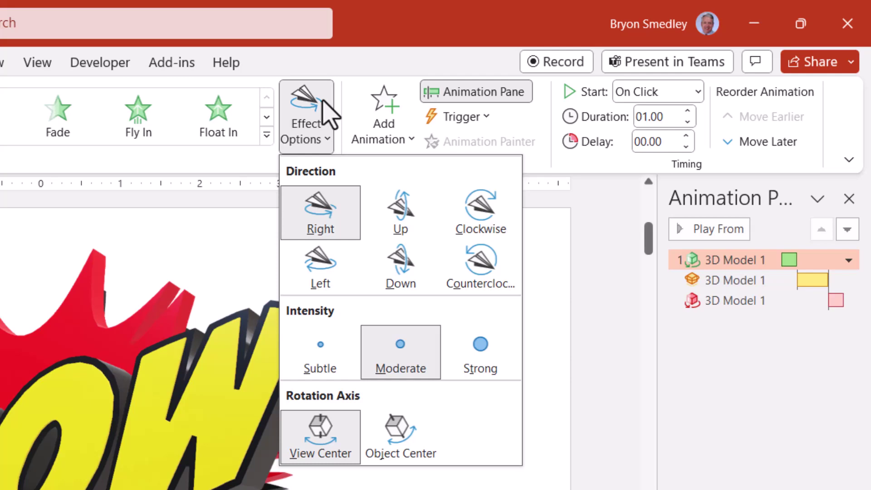
left_click(431, 352)
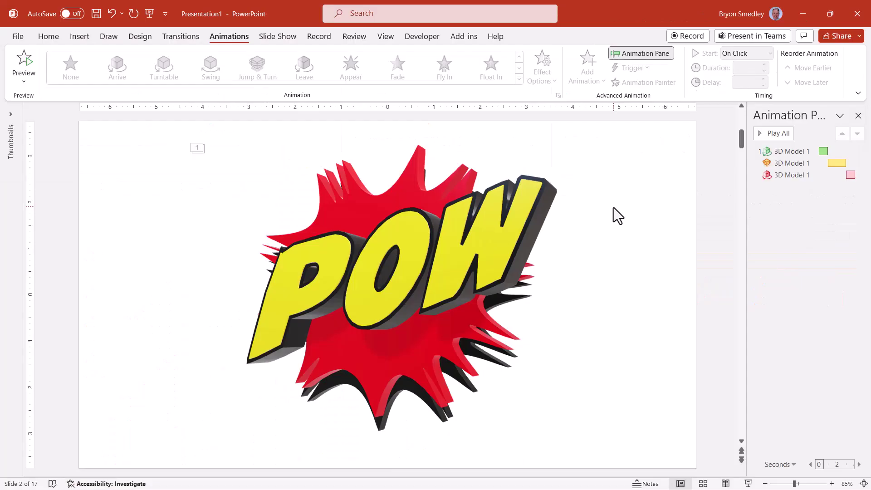
Step: Rotate the laptop model on slide 3 to face the front
scroll(614, 208, "down", 1)
left_click(266, 248)
left_click_drag(227, 234, 416, 278)
left_click(565, 307)
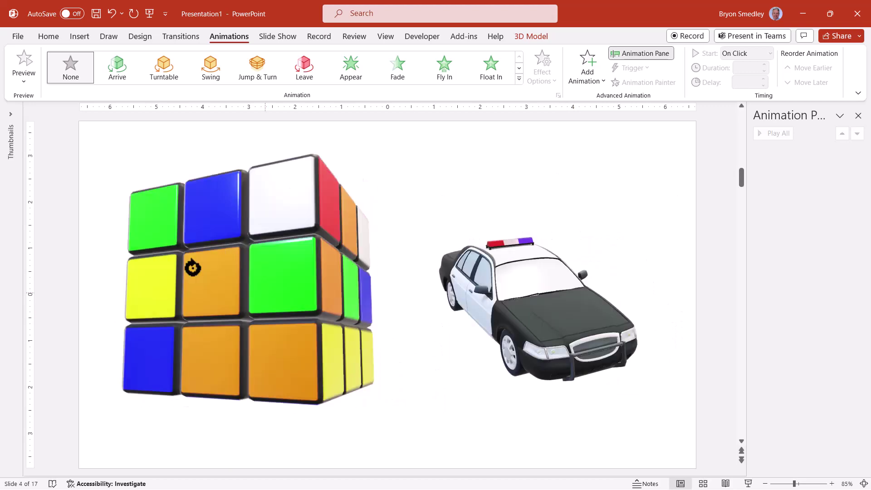
Step: Rotate the Rubik's cube and police car models, then select the drone on slide 5
left_click_drag(191, 266, 317, 325)
left_click_drag(476, 300, 310, 247)
left_click(675, 211)
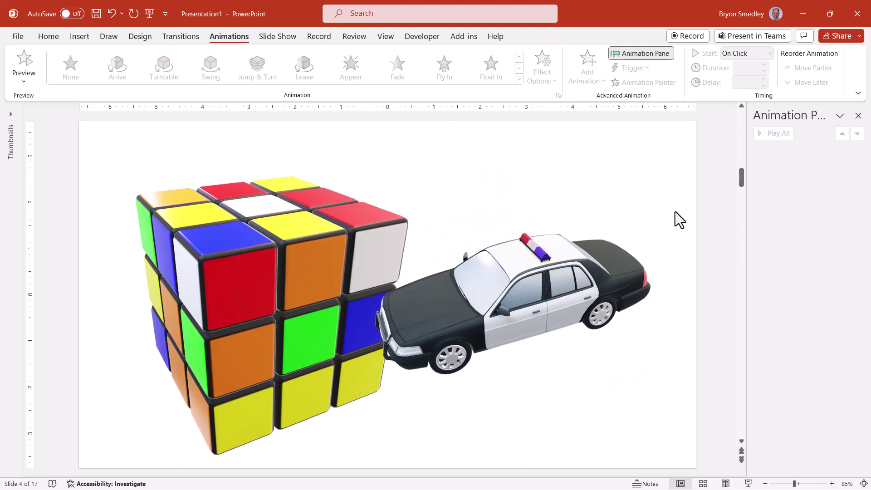
key("Page_Down")
left_click(370, 294)
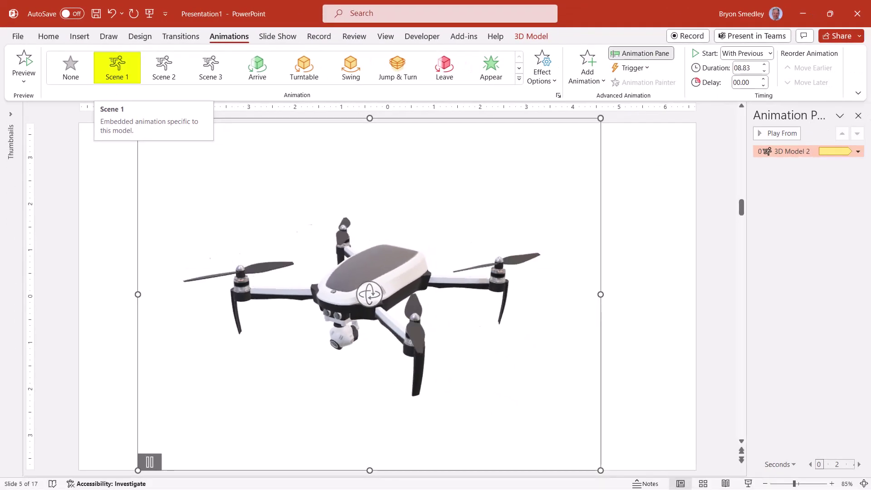
Step: Apply the drone's exploding Scene 2 animation and zoom in on it with Pan & Zoom
left_click(164, 67)
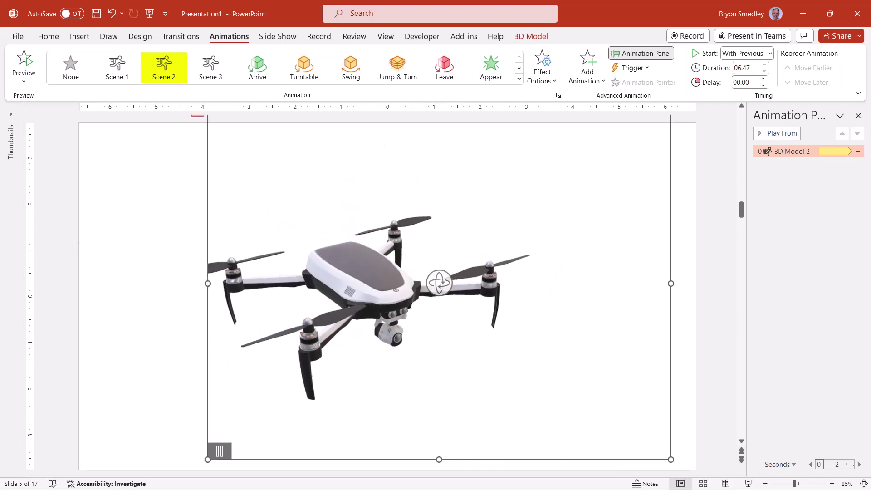
left_click(530, 37)
left_click(617, 82)
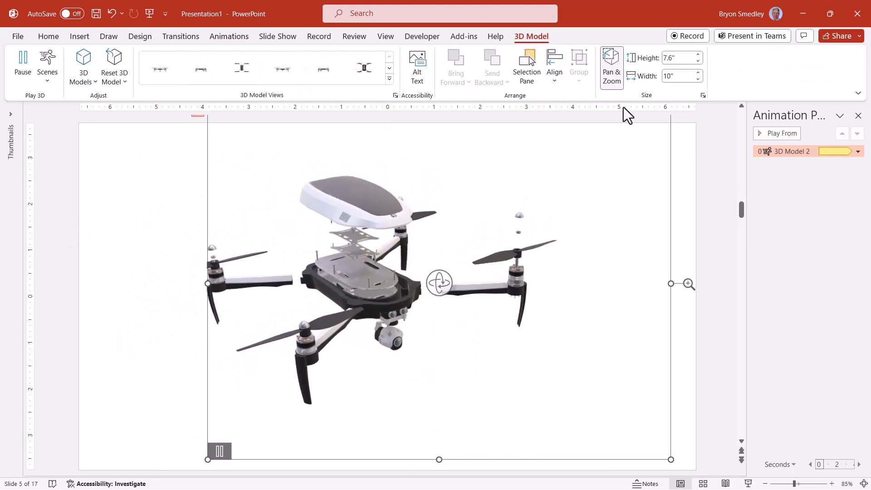
left_click_drag(686, 285, 687, 226)
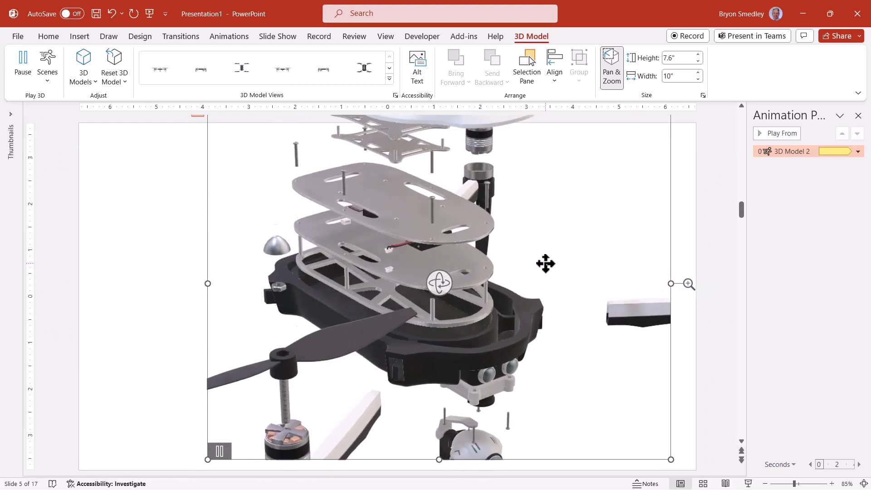
scroll(698, 324, "down", 1)
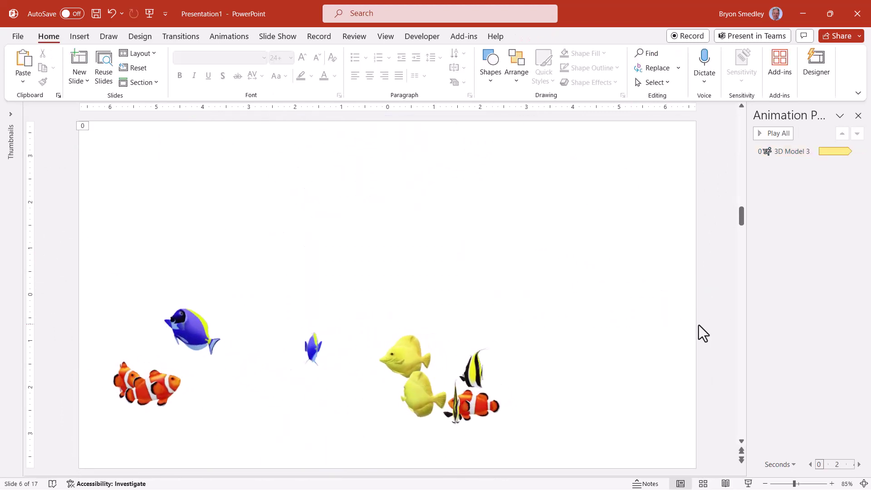
Step: Rotate the cow model on slide 7 to a new orientation, then scroll to slide 8
mouse_move(418, 227)
left_click(485, 240)
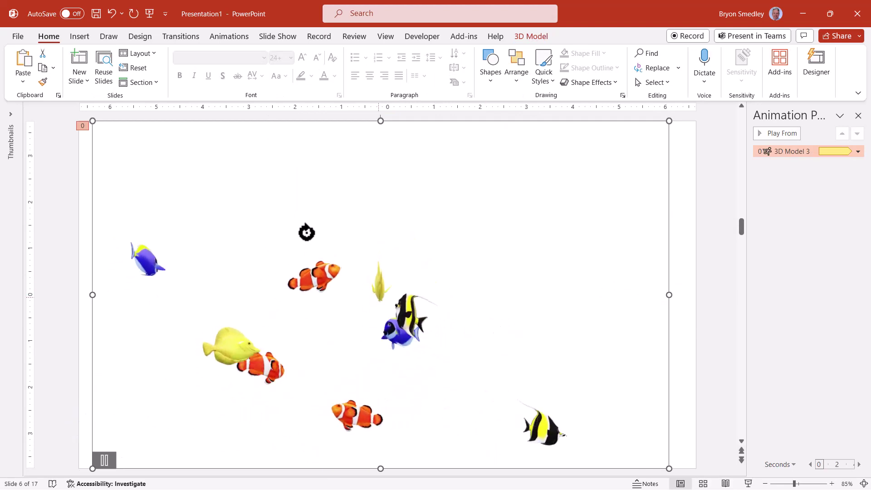
left_click(742, 284)
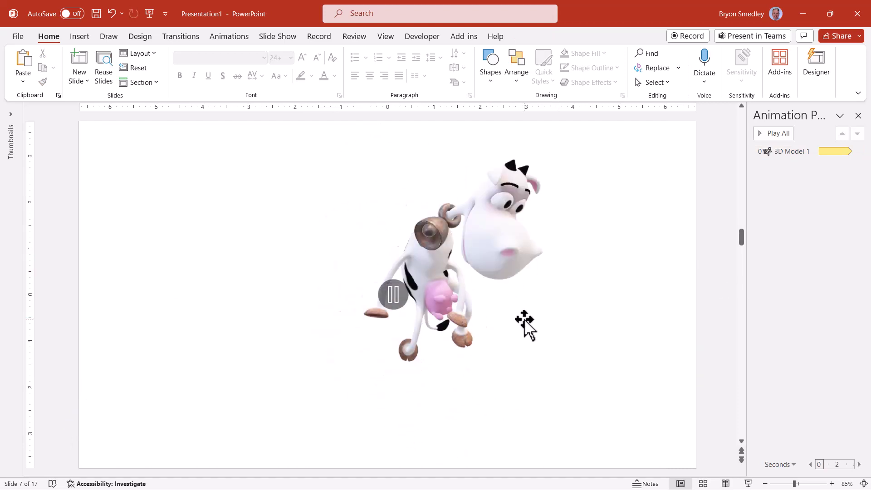
left_click(463, 304)
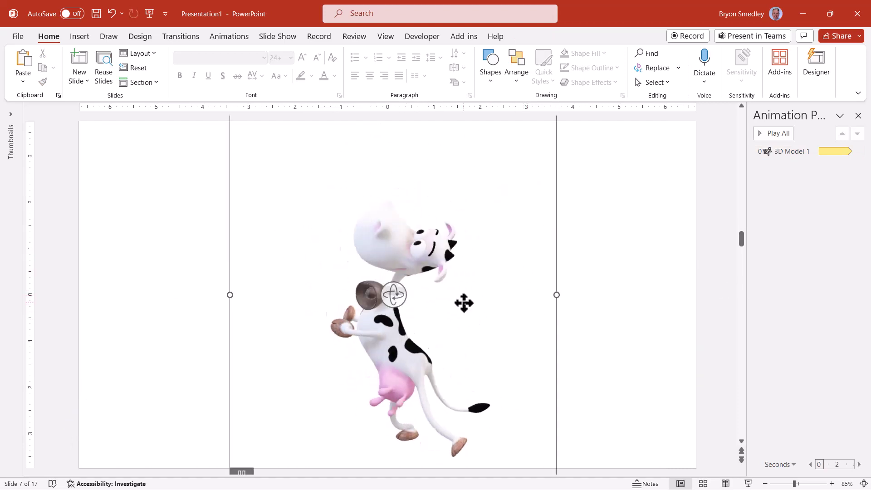
left_click_drag(393, 295, 706, 248)
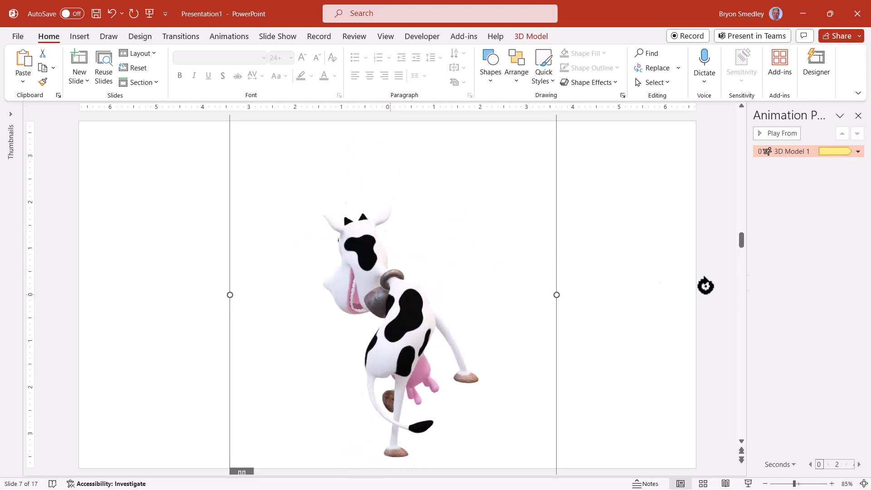
scroll(562, 298, "down", 1)
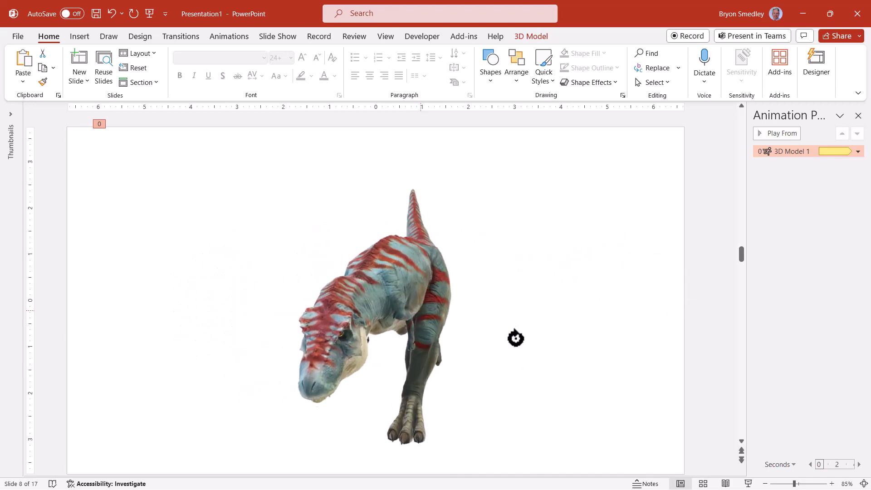
Step: Try Scene 5 and Scene 4 on the T-rex, settle on Scene 3, then rotate the model
left_click(236, 37)
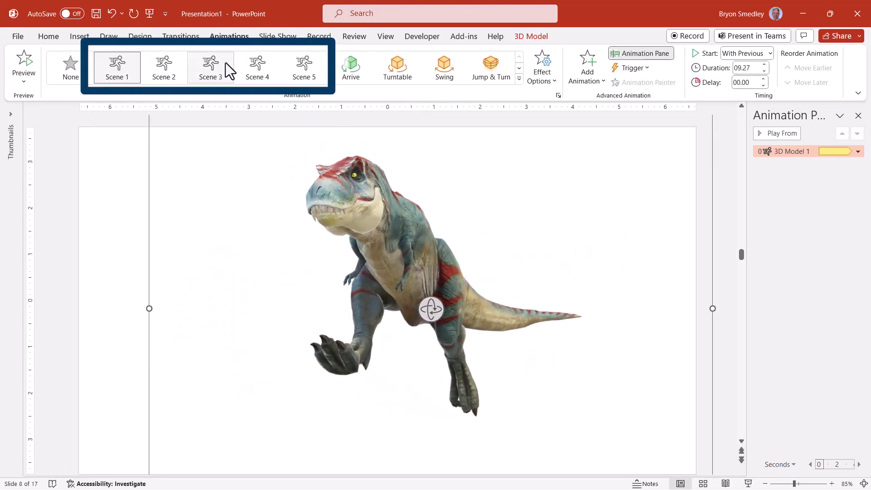
left_click(312, 69)
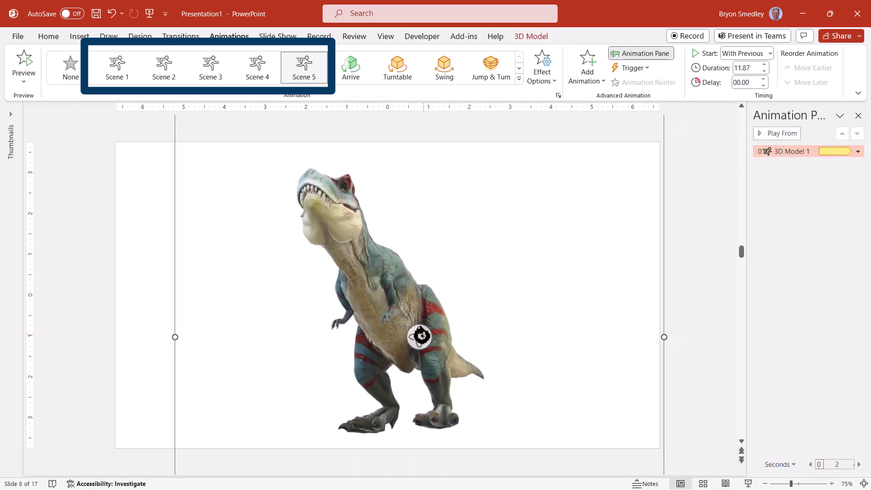
left_click(265, 69)
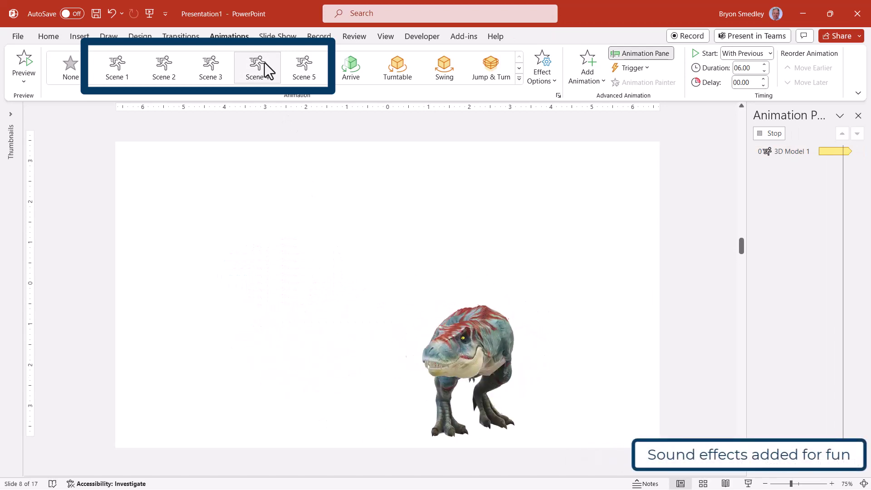
left_click(225, 68)
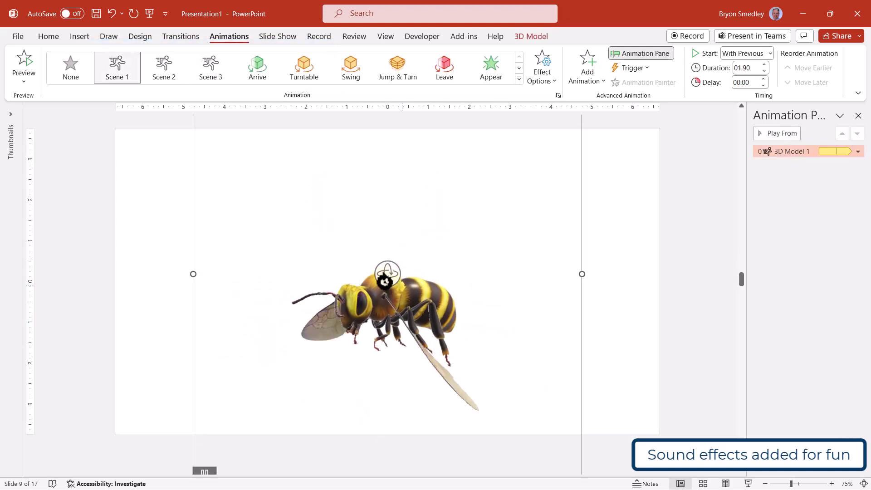
left_click_drag(385, 282, 710, 348)
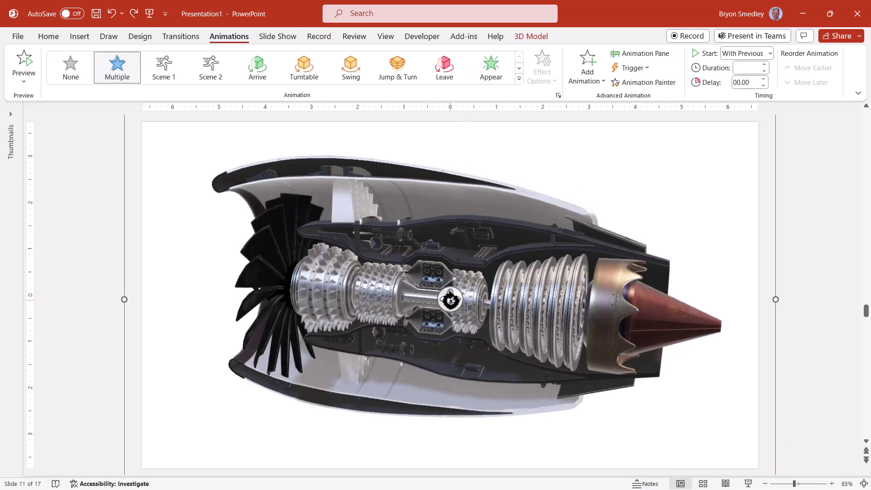
Step: Rotate the jet engine to show its fan face, then a close-up of its interior
left_click_drag(450, 299, 786, 212)
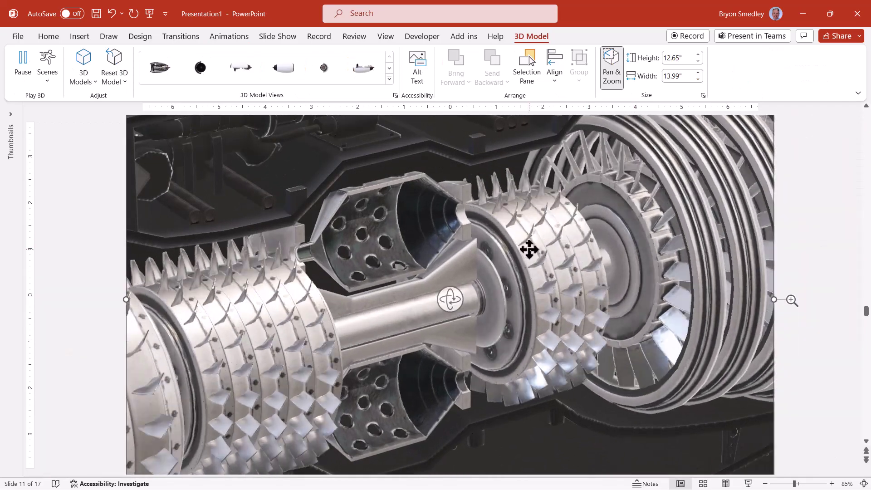
left_click_drag(455, 303, 258, 309)
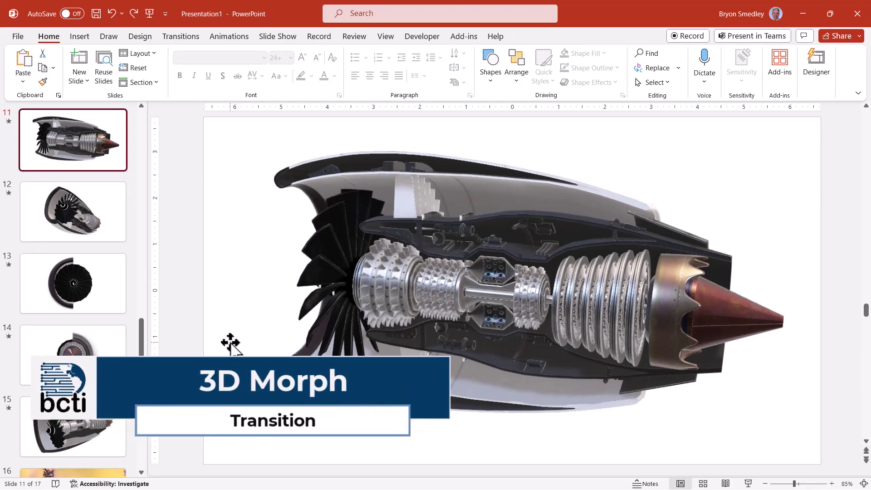
Step: Show the Transitions settings, check slide 12's transition, then return to slide 11
left_click(186, 36)
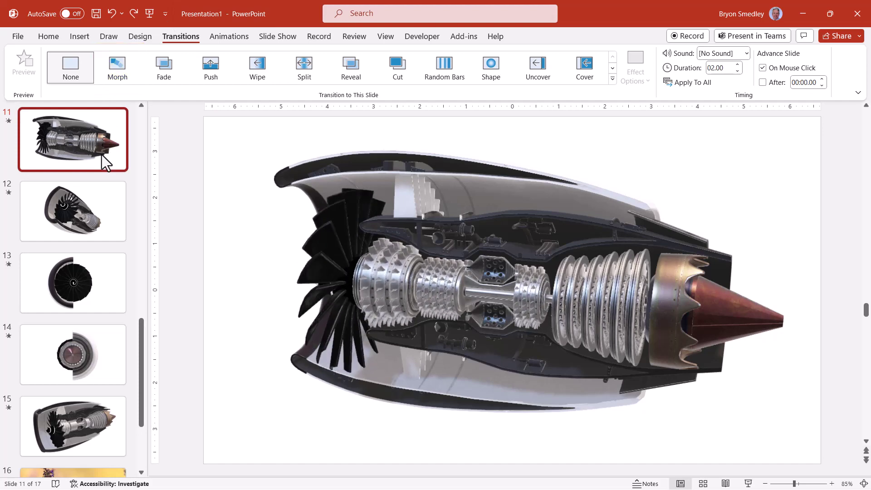
left_click(106, 198)
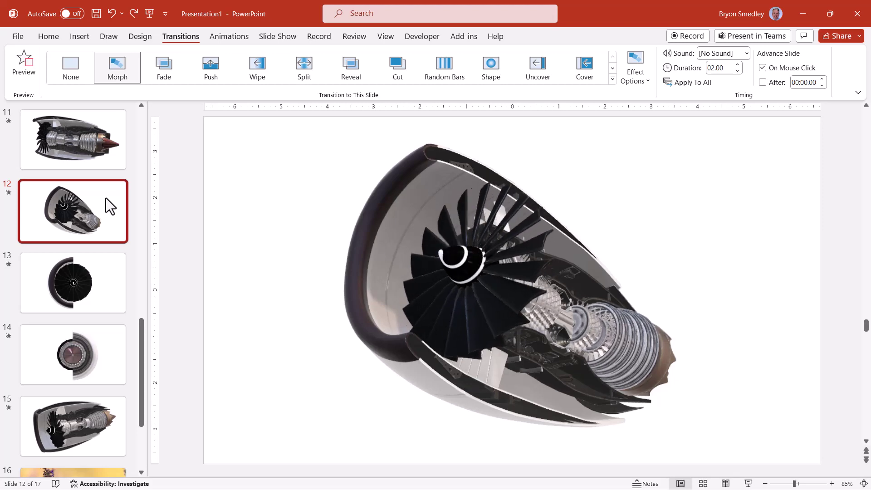
left_click_drag(105, 197, 94, 152)
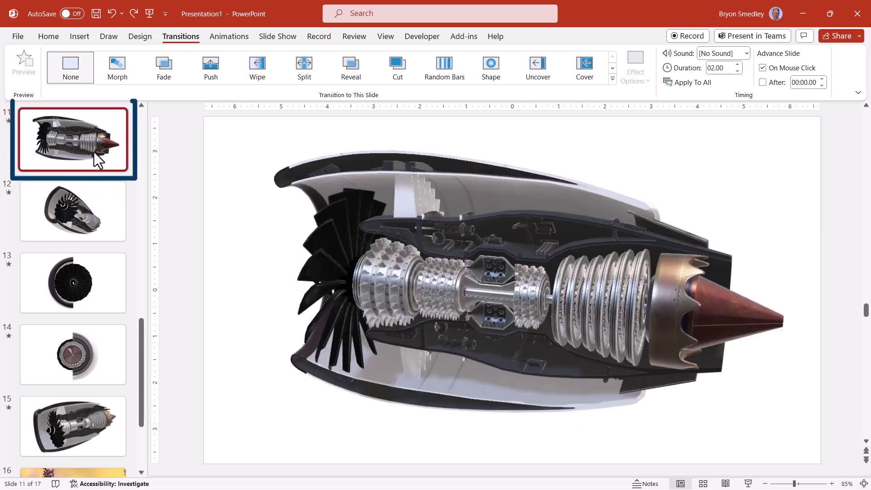
Step: Step through slides 12 to 15 confirming each uses Morph, then back up toward slide 11
left_click(99, 213)
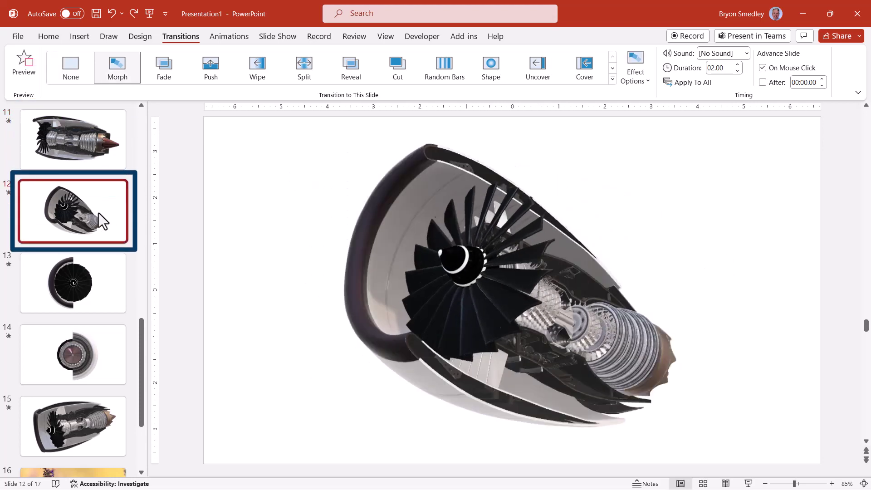
left_click(98, 291)
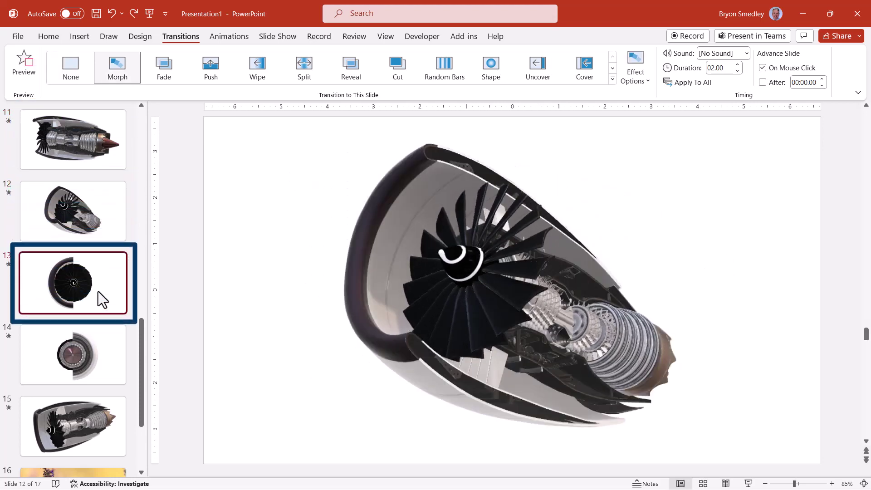
left_click(104, 343)
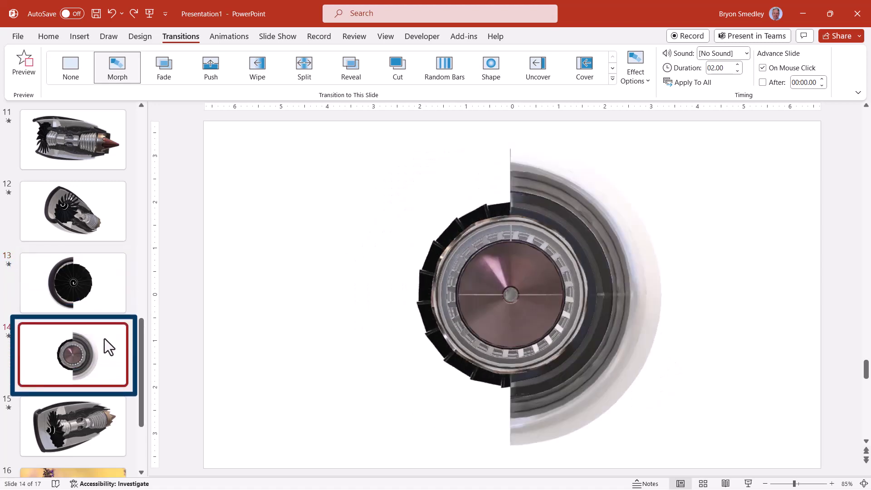
left_click(94, 417)
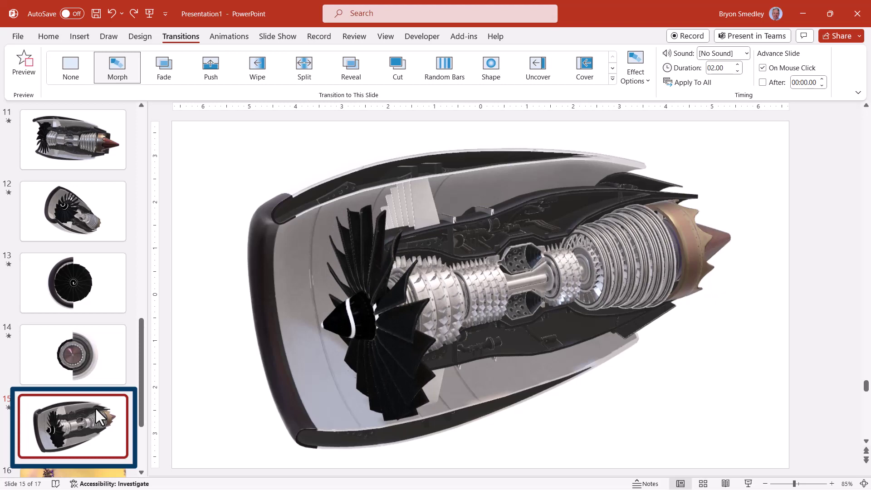
left_click(94, 358)
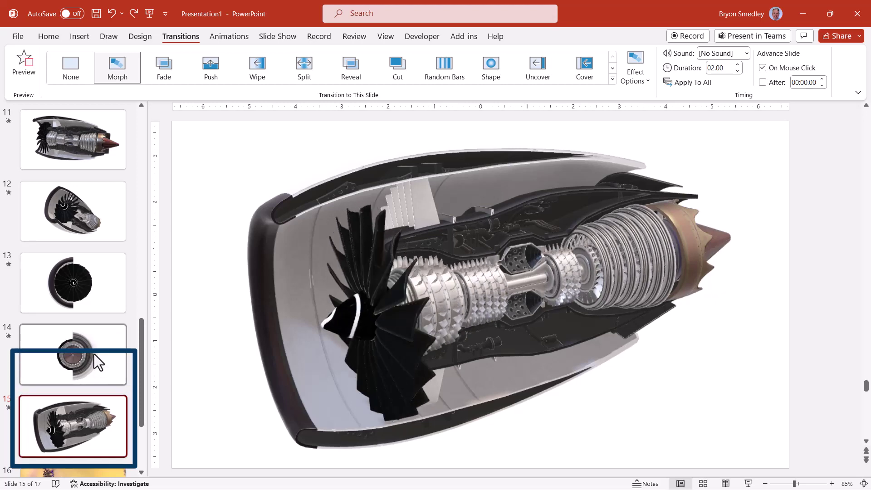
left_click(94, 287)
left_click(86, 219)
Step: Return to slide 11 in the thumbnails pane
left_click(81, 132)
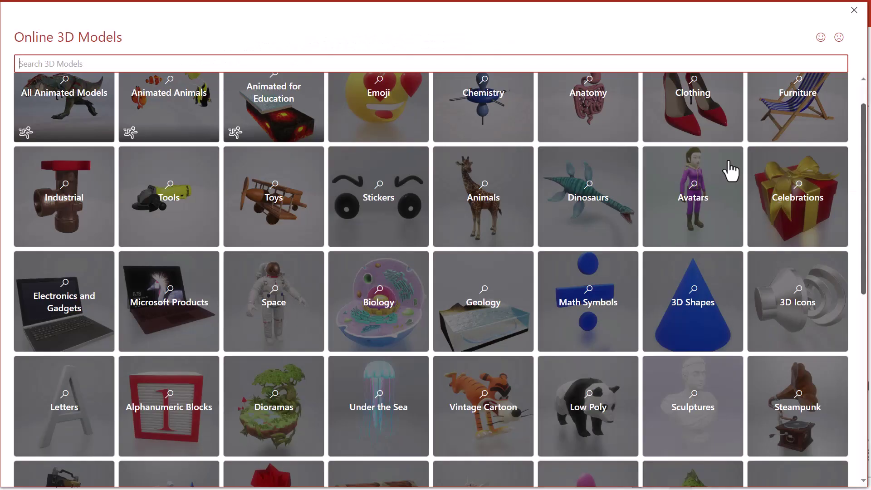
Step: Scroll the Online 3D Models category list to reveal more categories
left_click_drag(863, 207, 842, 122)
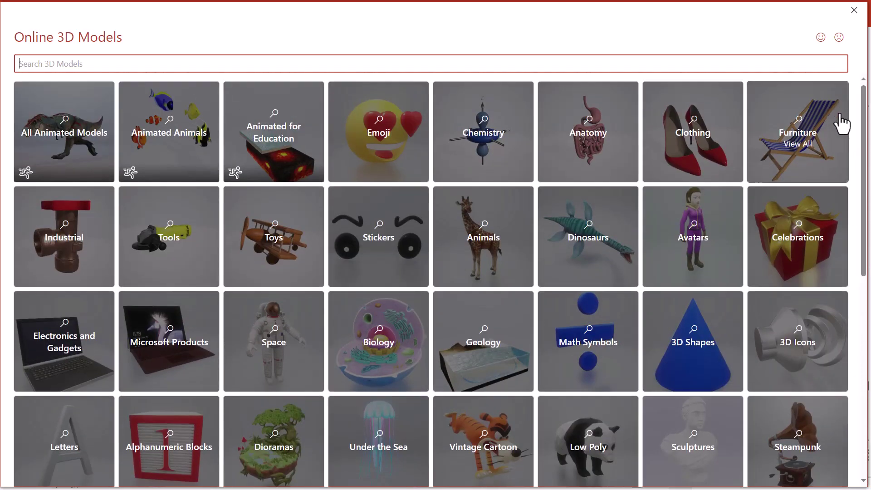